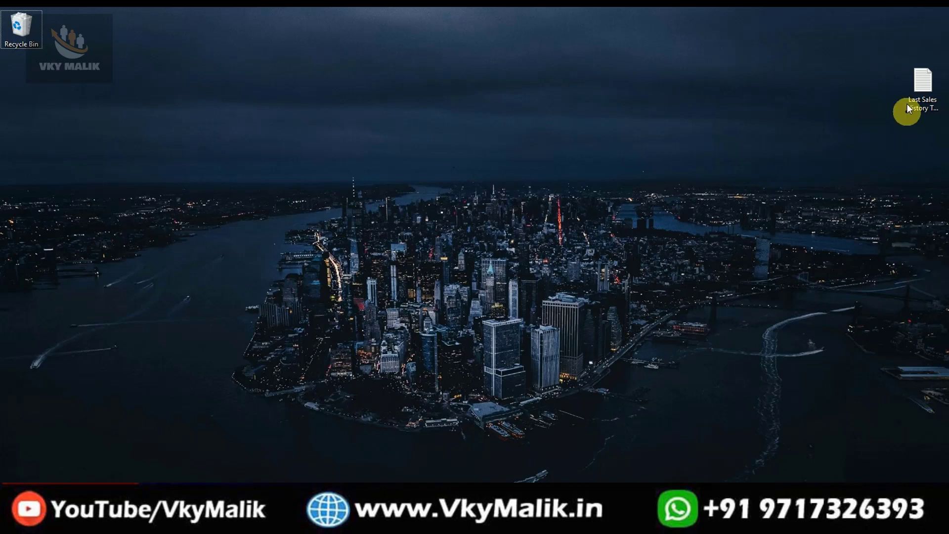
# Copy the full object path of the Last Sales History TDL File on the desktop from its file properties.
pyautogui.click(913, 88)
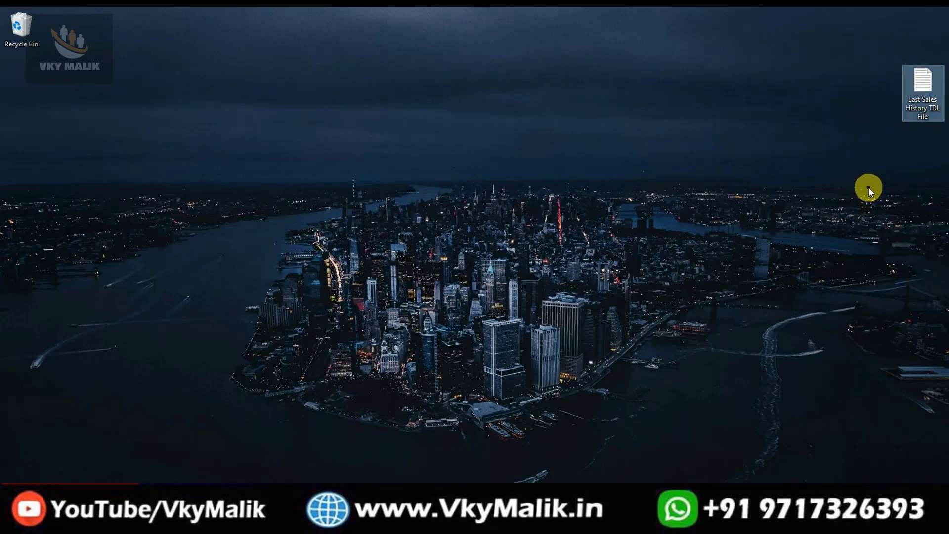
pyautogui.rightClick(921, 83)
pyautogui.click(755, 345)
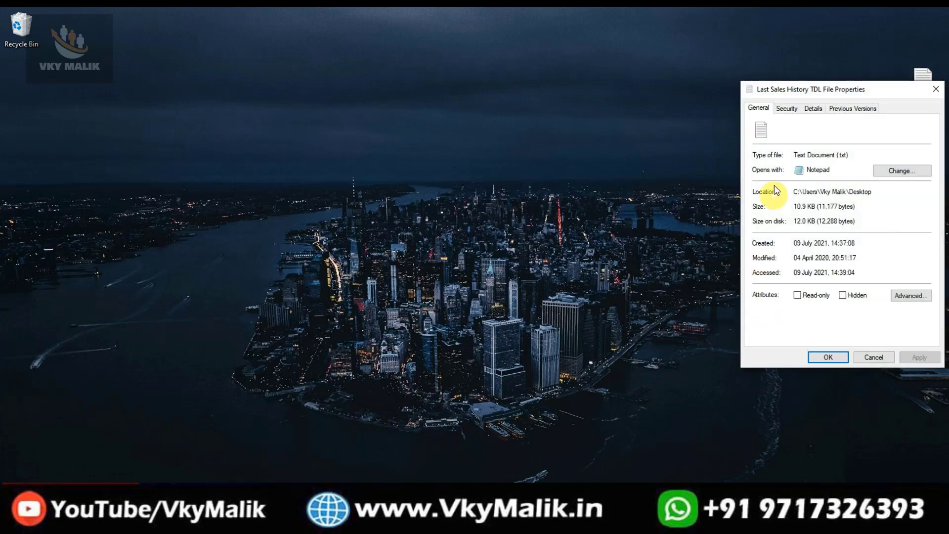
pyautogui.click(787, 110)
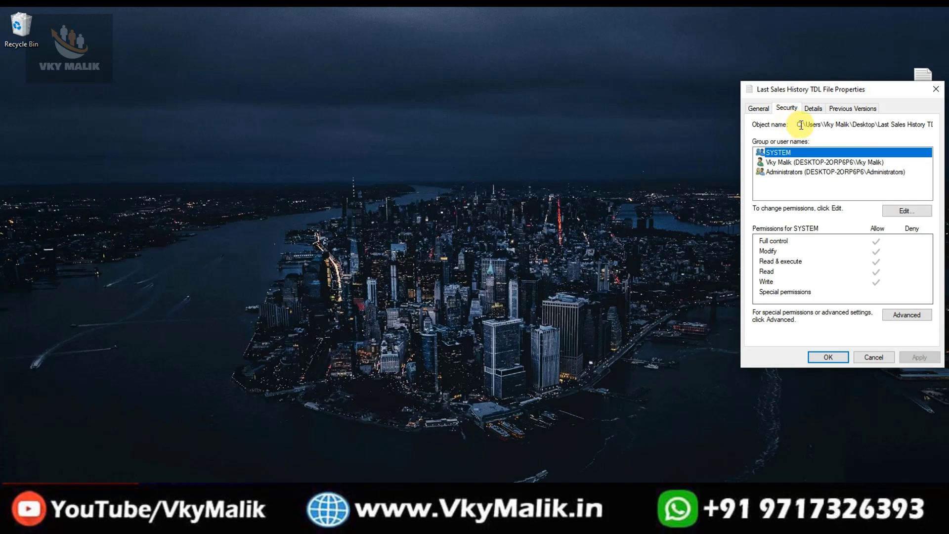
pyautogui.moveTo(799, 125); pyautogui.dragTo(933, 124)
pyautogui.rightClick(877, 124)
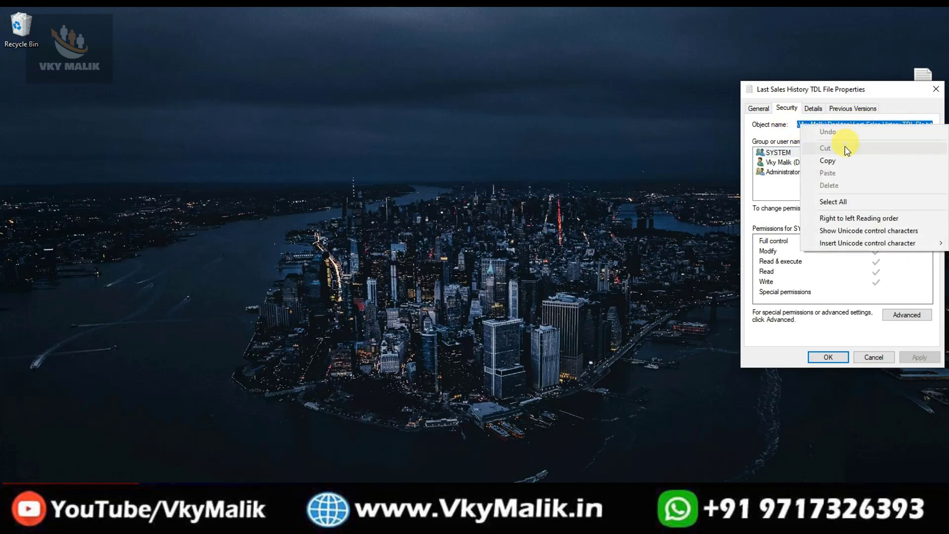
pyautogui.click(870, 150)
pyautogui.click(935, 88)
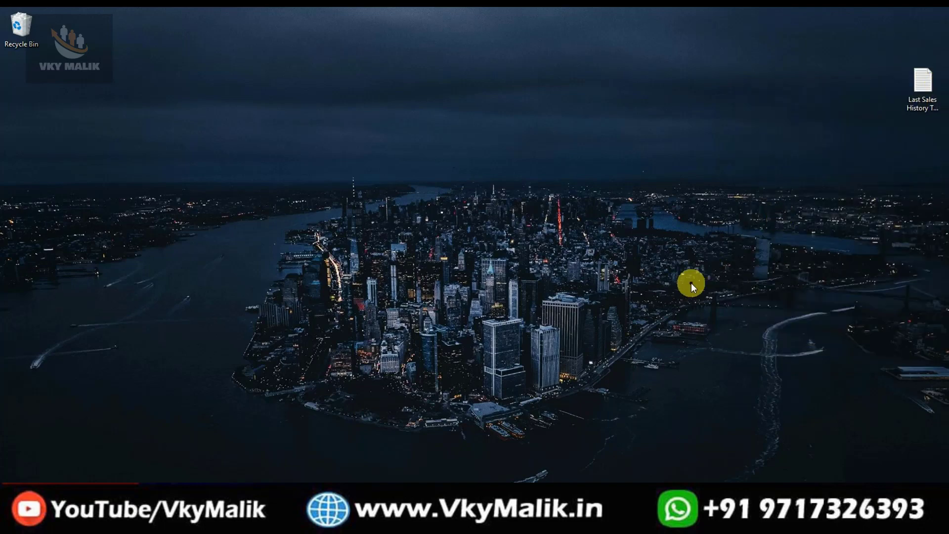
# Switch to TallyPrime and open the local TDL configuration from TDL management.
pyautogui.click(198, 523)
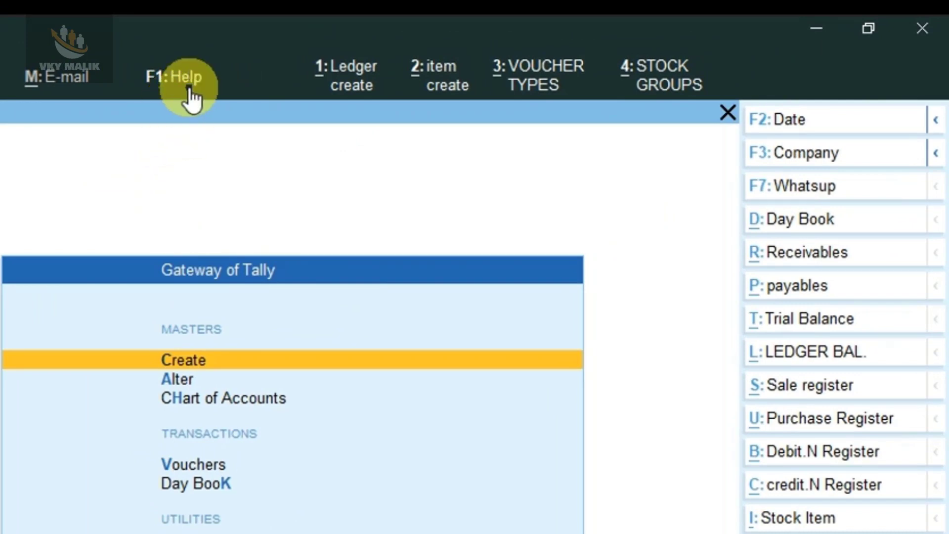
pyautogui.click(170, 85)
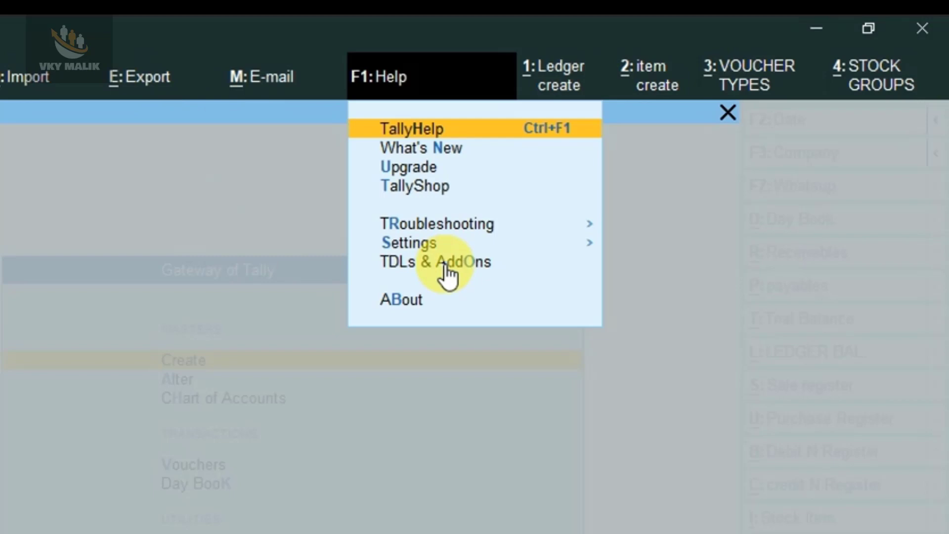
pyautogui.press('Up')
pyautogui.press('Up')
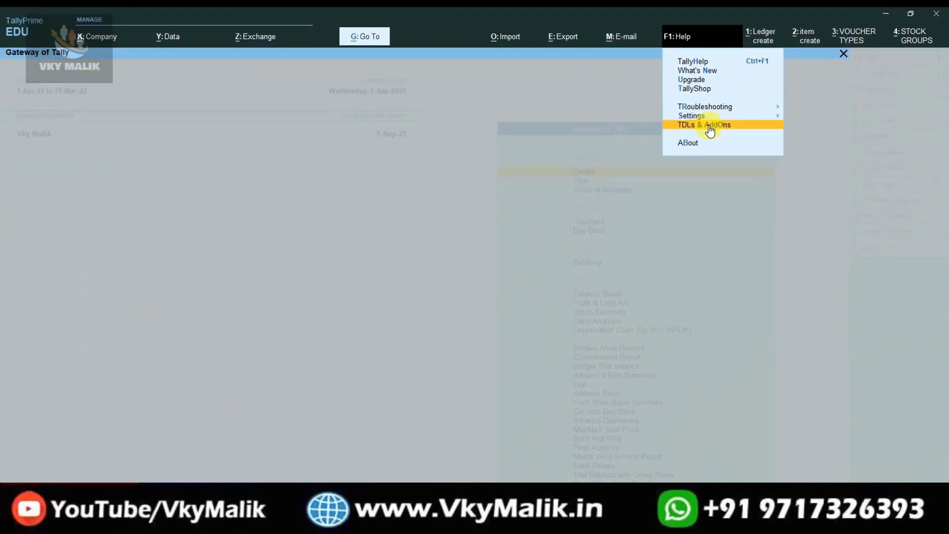
pyautogui.click(710, 128)
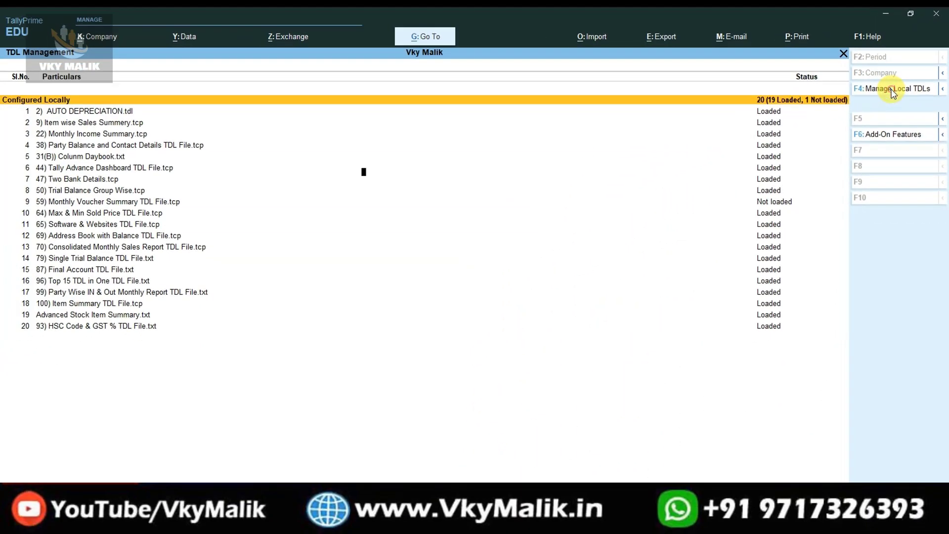
pyautogui.click(892, 92)
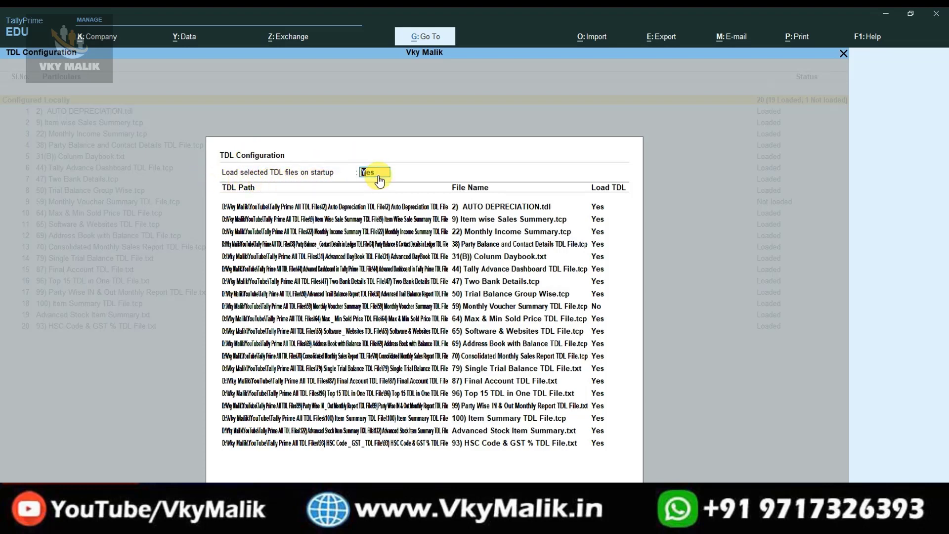
# Add Last Sales History TDL File.txt to the local TDLs by its copied path, keeping startup loading on, and return to the Gateway of Tally.
pyautogui.press('Return')
pyautogui.press('Down')
pyautogui.press('Down')
pyautogui.press('Down')
pyautogui.press('Down')
pyautogui.press('Down')
pyautogui.press('Down')
pyautogui.press('Down')
pyautogui.press('Down')
pyautogui.press('Down')
pyautogui.press('Down')
pyautogui.press('Down')
pyautogui.press('Down')
pyautogui.press('Down')
pyautogui.press('Down')
pyautogui.press('Down')
pyautogui.press('Down')
pyautogui.press('Down')
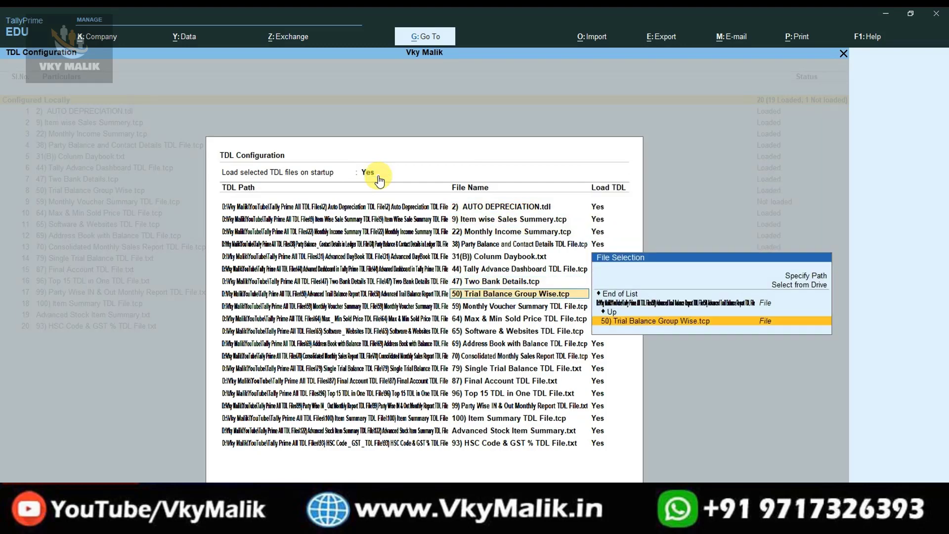
pyautogui.press('Down')
pyautogui.press('Down')
pyautogui.press('Down')
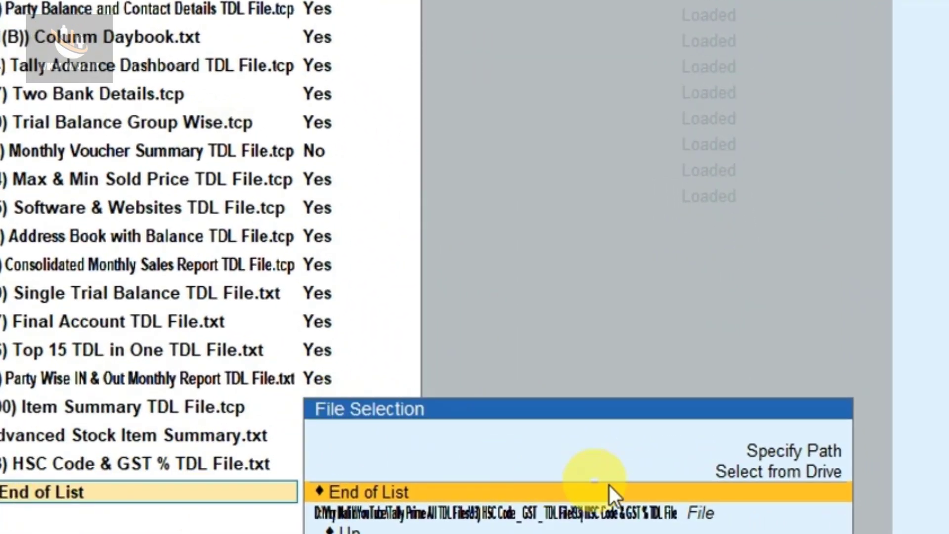
pyautogui.press('Up')
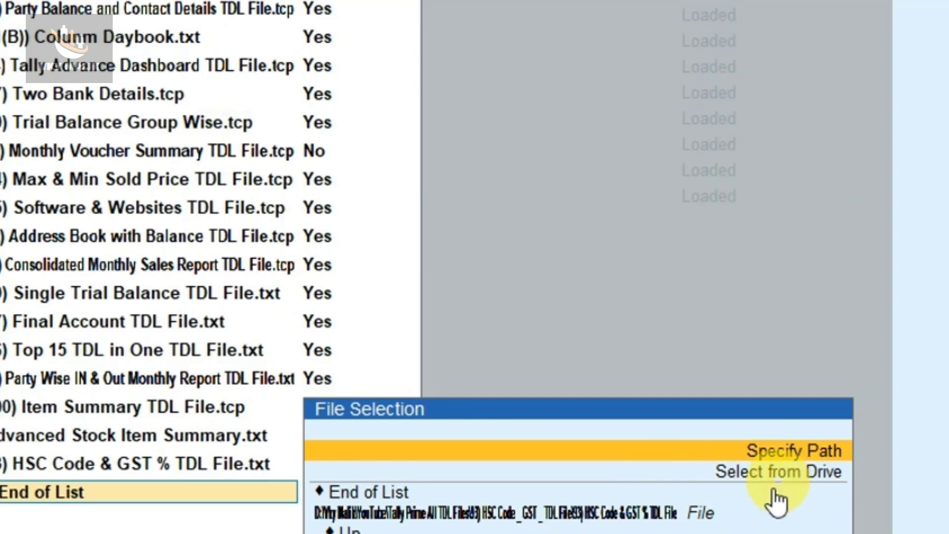
pyautogui.press('Down')
pyautogui.press('Up')
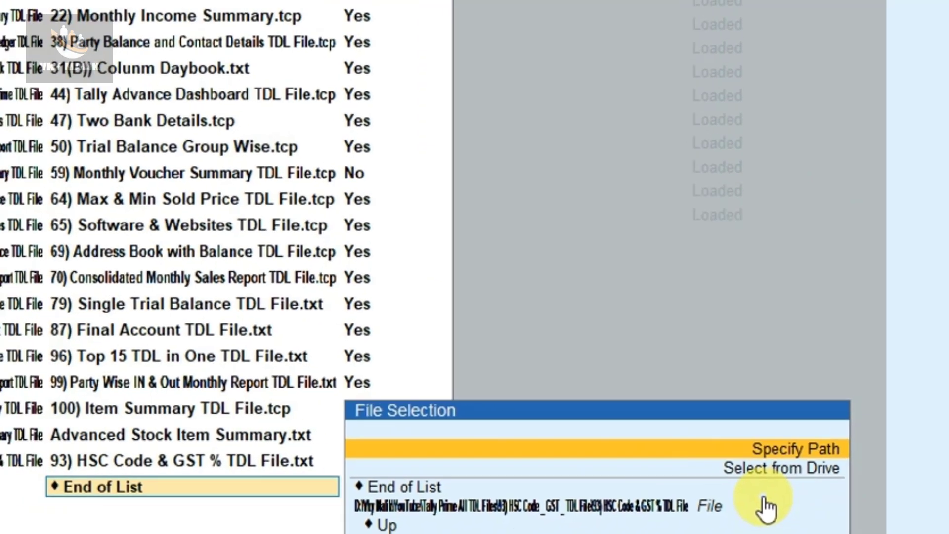
pyautogui.press('Return')
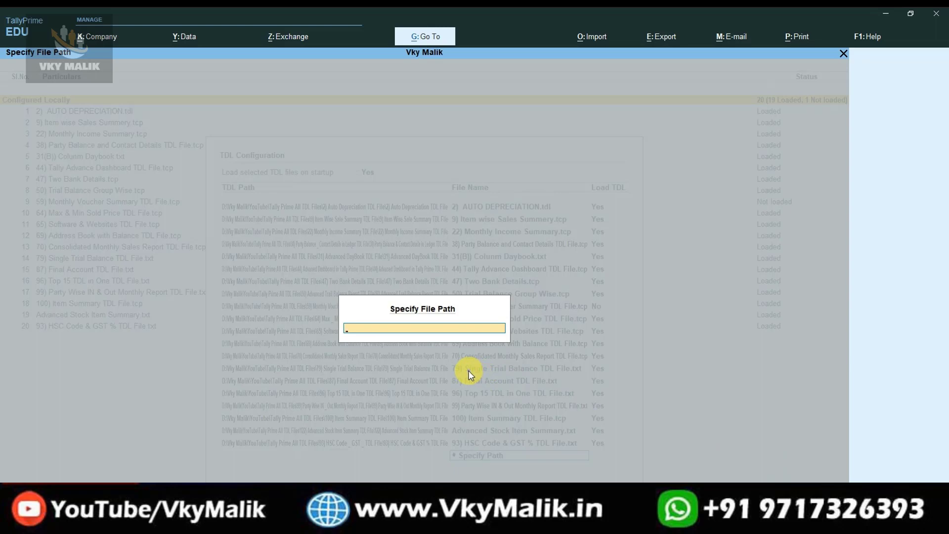
pyautogui.hotkey('ctrl', 'alt', 'v')
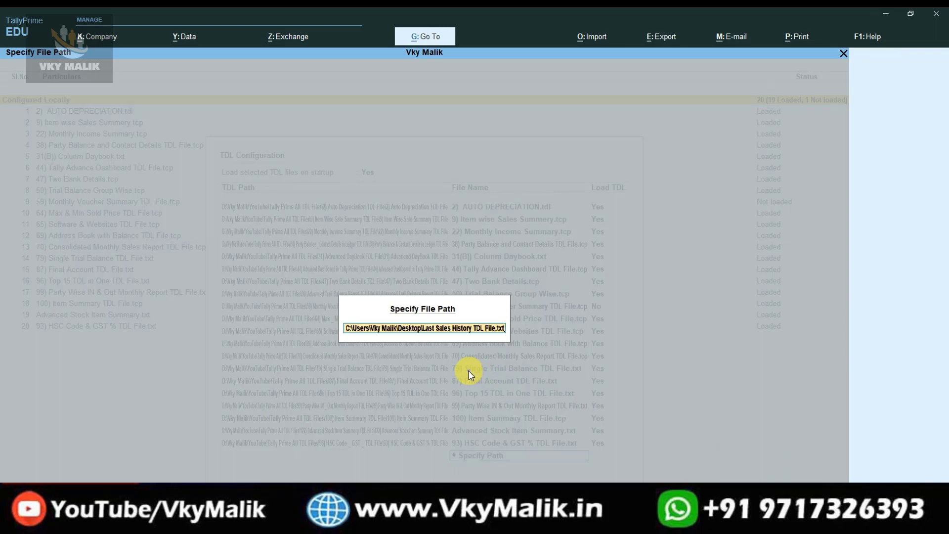
pyautogui.press('Return')
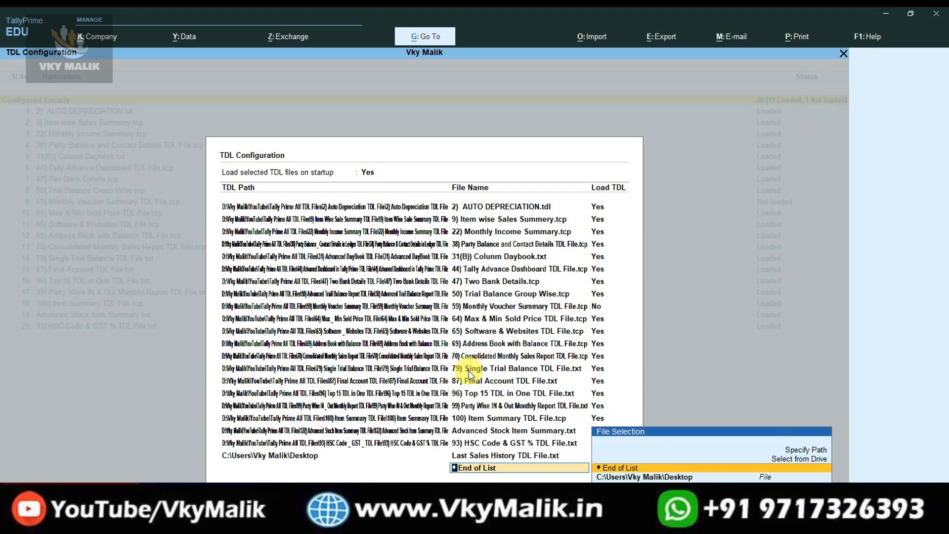
pyautogui.press('Return')
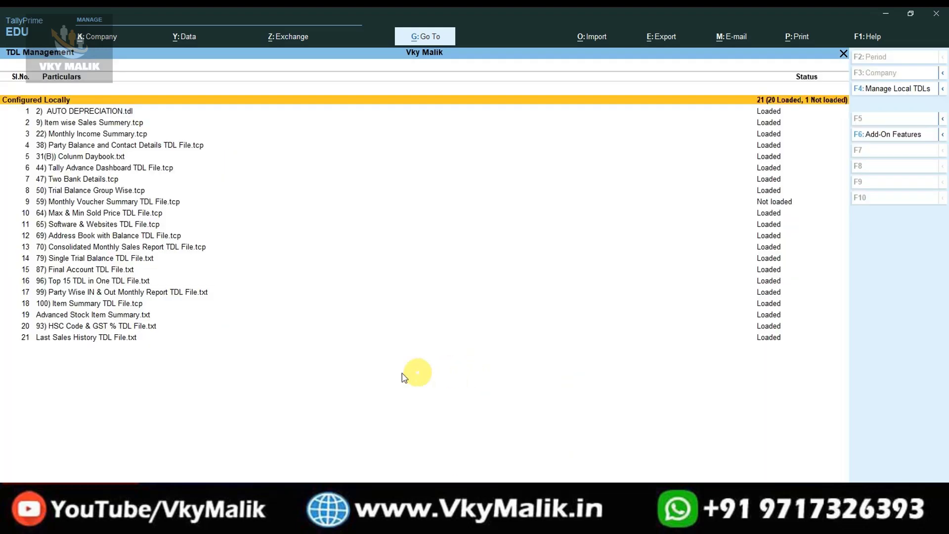
pyautogui.click(65, 339)
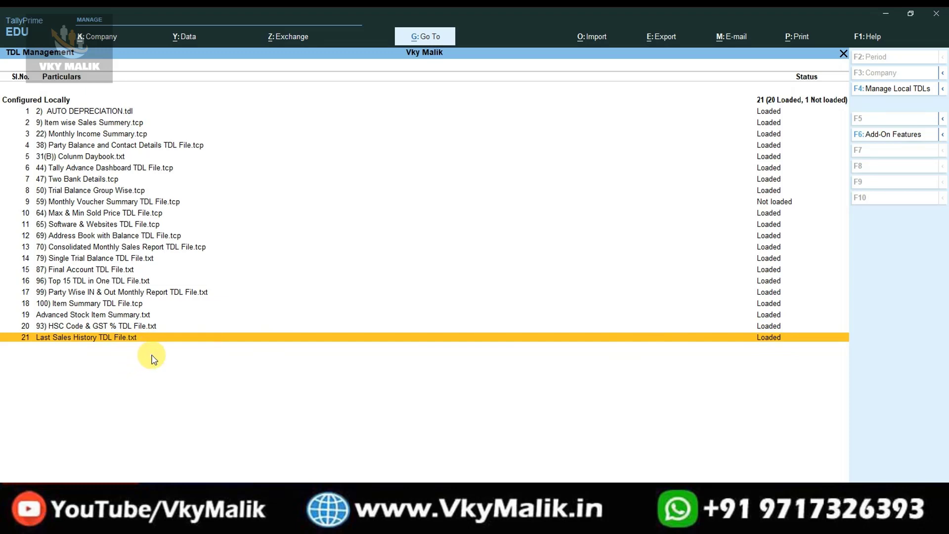
pyautogui.press('Escape')
pyautogui.press('y')
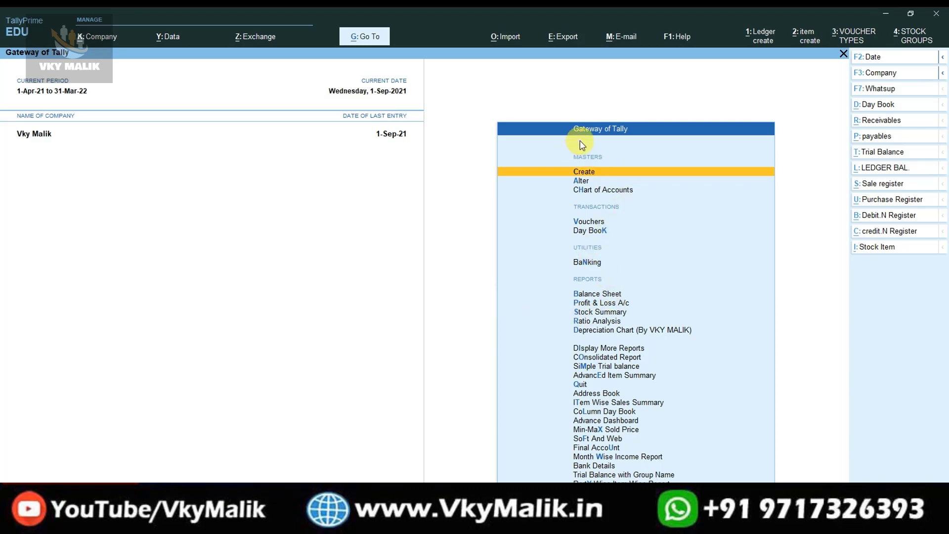
# Start a new sales voucher.
pyautogui.press('Down')
pyautogui.press('Down')
pyautogui.press('Down')
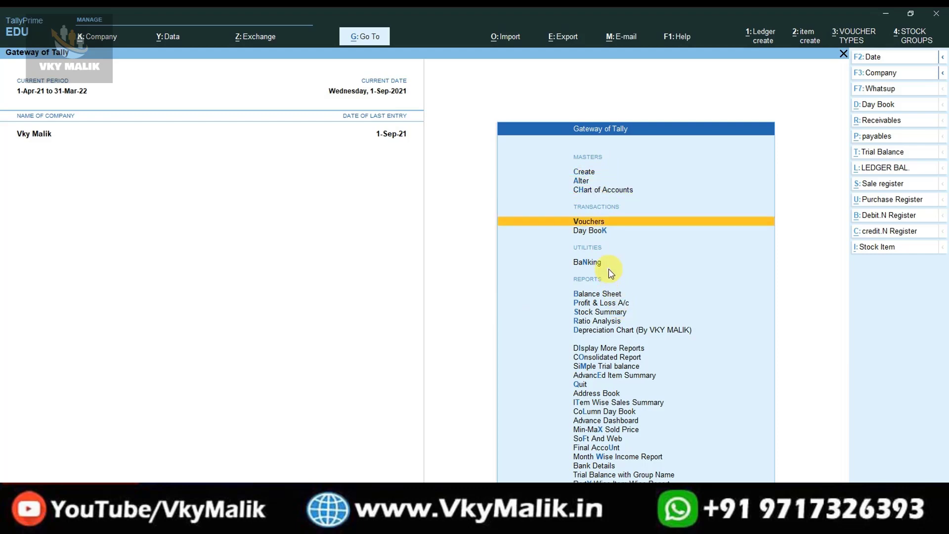
pyautogui.press('Return')
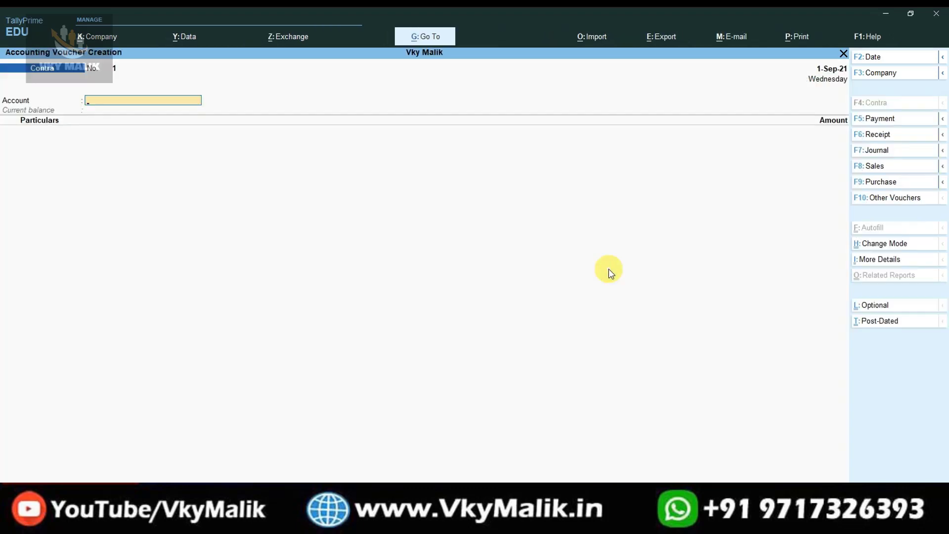
pyautogui.click(876, 169)
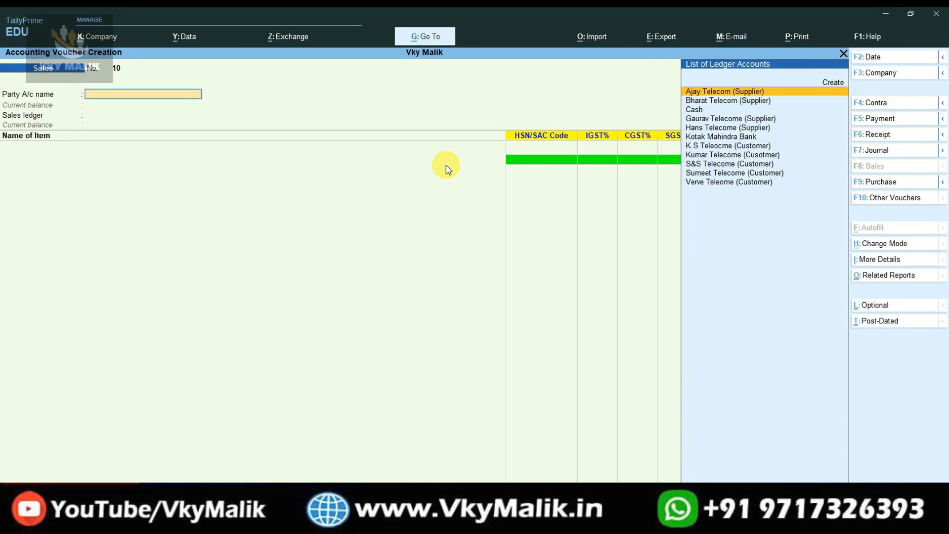
# Set the voucher's party to K.S Teleocme (Customer) and its sales ledger to Sales.
pyautogui.write('Cus')
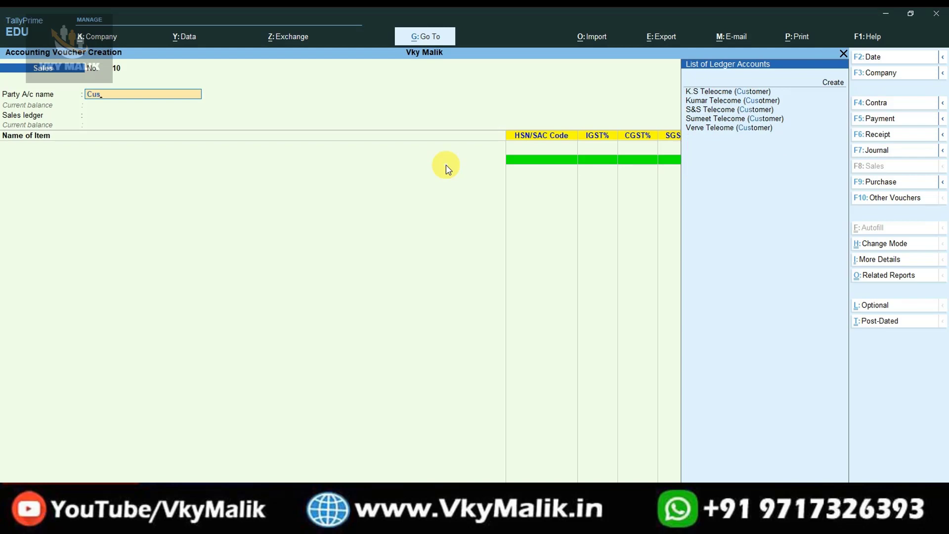
pyautogui.press('Return')
pyautogui.press('Return')
pyautogui.press('Return')
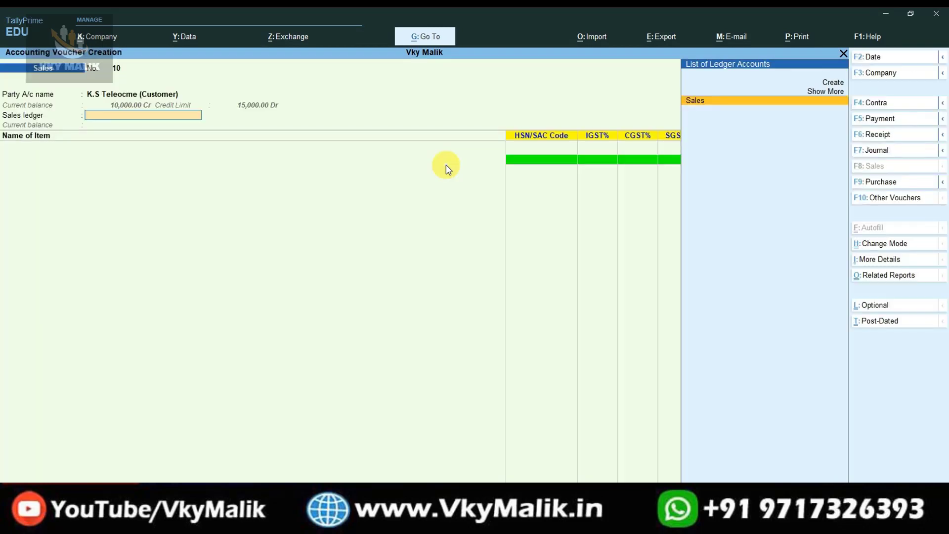
pyautogui.press('Return')
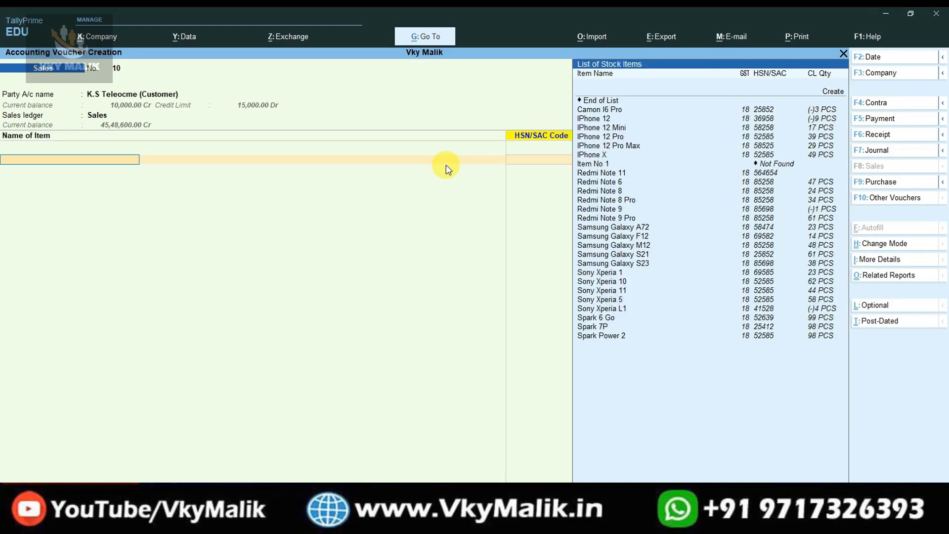
# Add IPhone 12 to the voucher with a quantity of 10 PCS from the Karol Bagh location, accepting the default rate.
pyautogui.press('Down')
pyautogui.press('Down')
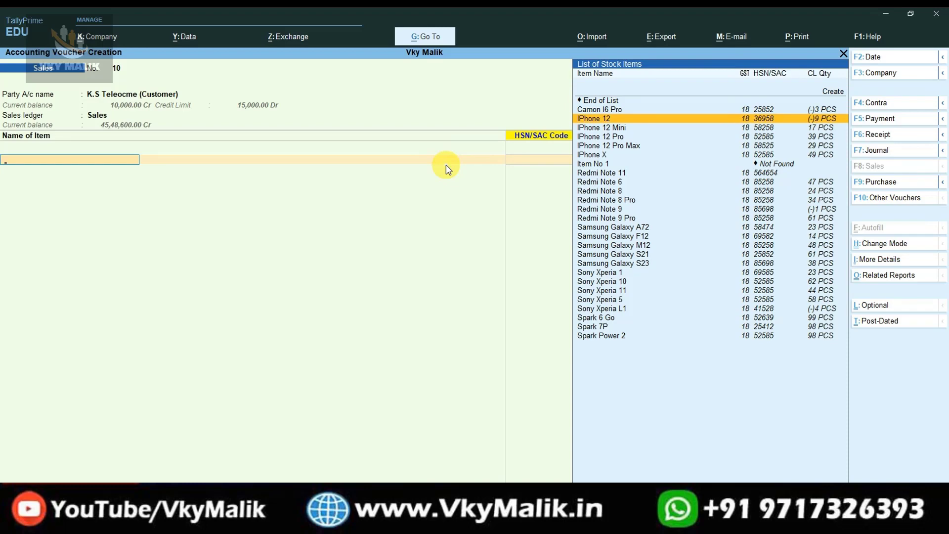
pyautogui.press('Return')
pyautogui.press('Return')
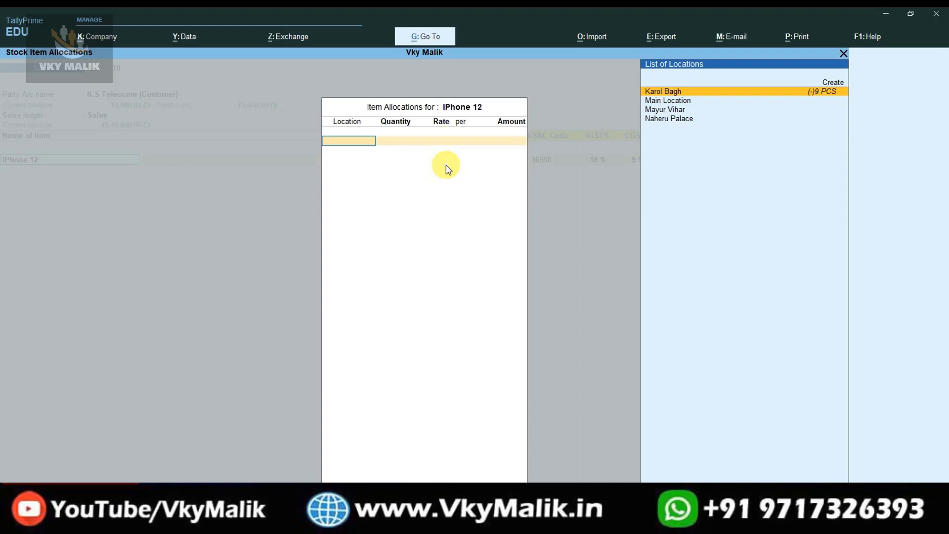
pyautogui.press('Return')
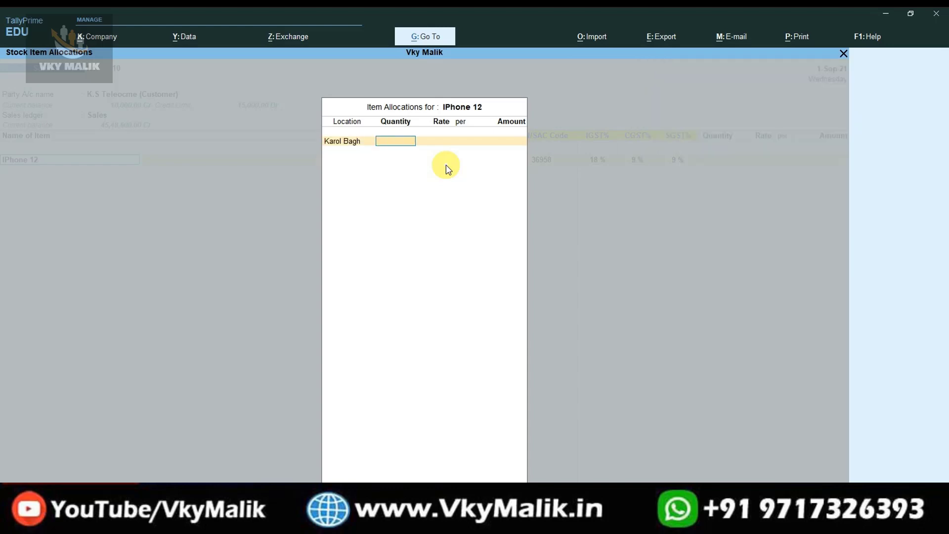
pyautogui.write('10')
pyautogui.press('Return')
pyautogui.press('Return')
pyautogui.press('Return')
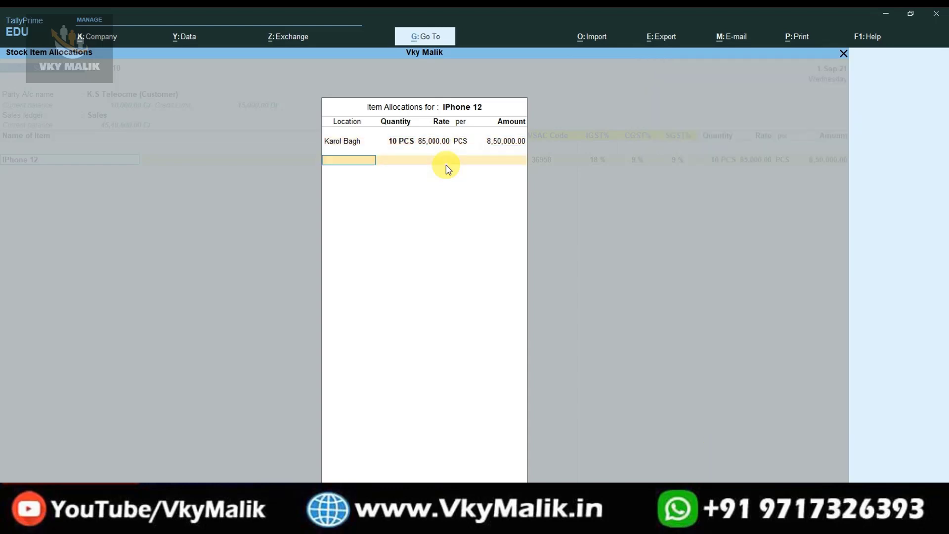
pyautogui.press('Return')
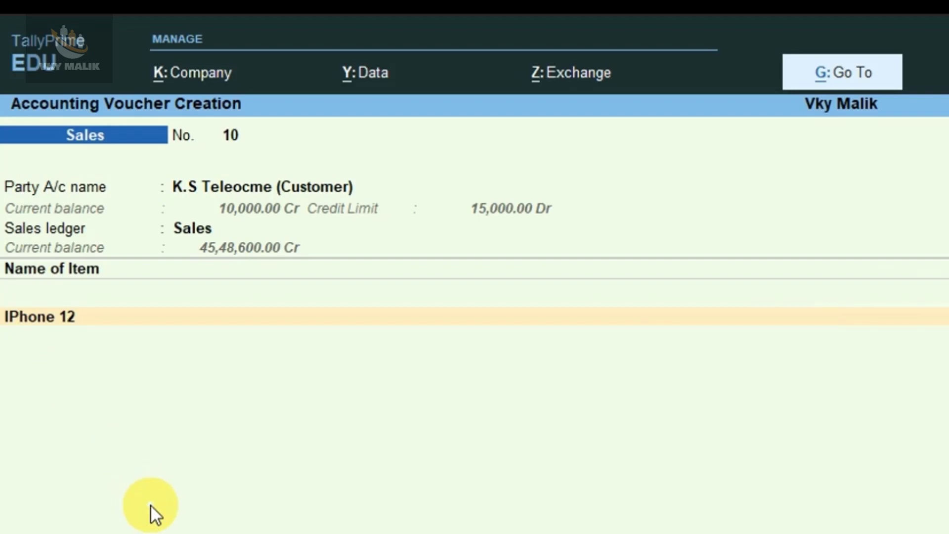
# Go back to the IPhone 12 item name and review its sales and purchase history report.
pyautogui.press('BackSpace')
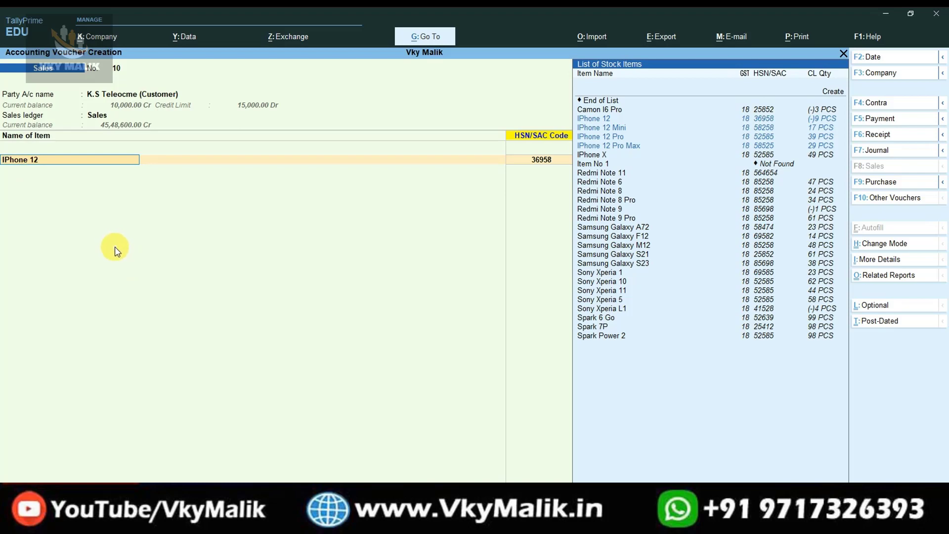
pyautogui.hotkey('alt', 'h')
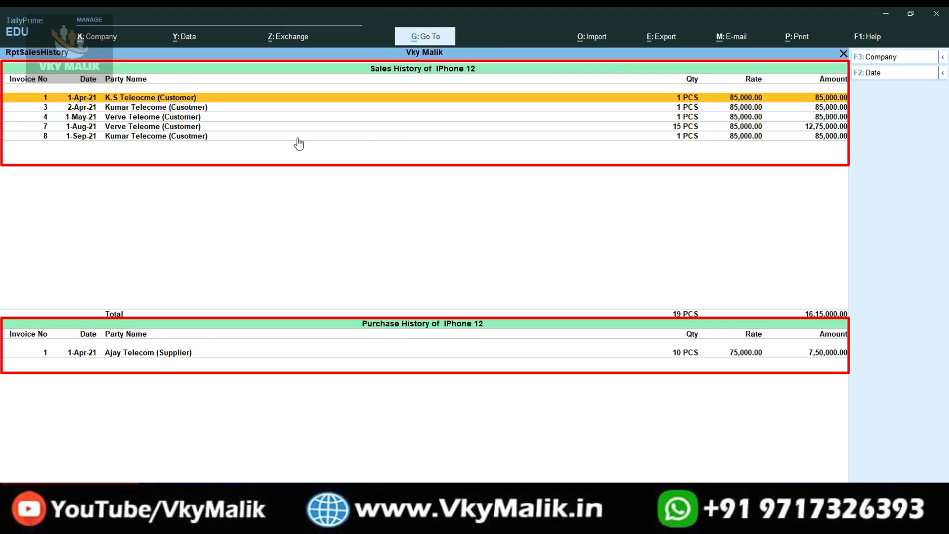
pyautogui.press('Down')
pyautogui.press('Down')
pyautogui.press('Down')
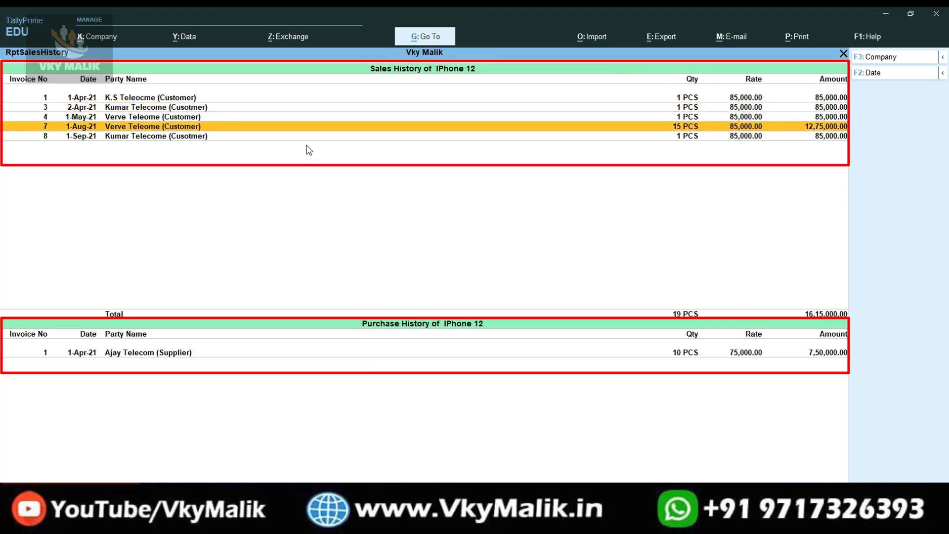
pyautogui.press('Escape')
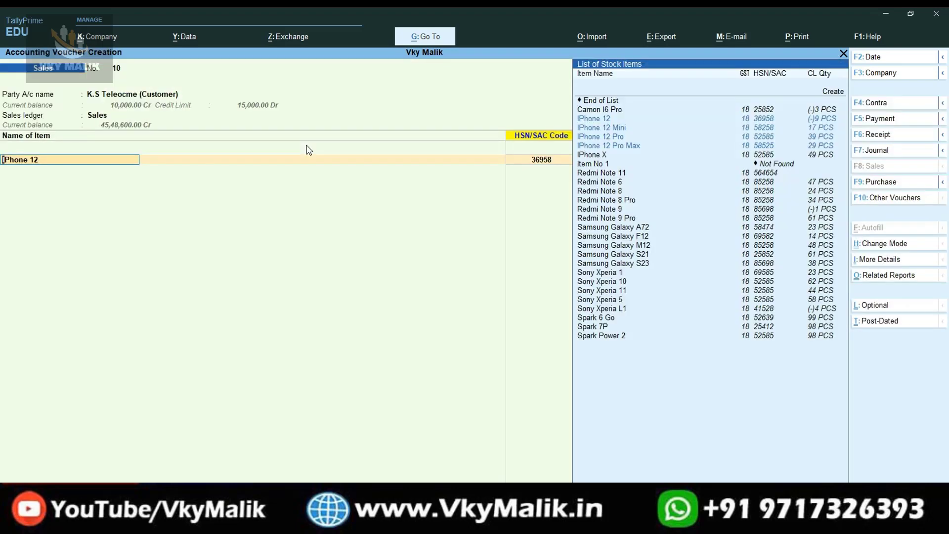
# Accept the IPhone 12 line with its existing allocation and amount, continuing to a new item line.
pyautogui.press('Return')
pyautogui.press('Return')
pyautogui.press('Return')
pyautogui.press('Return')
pyautogui.press('Return')
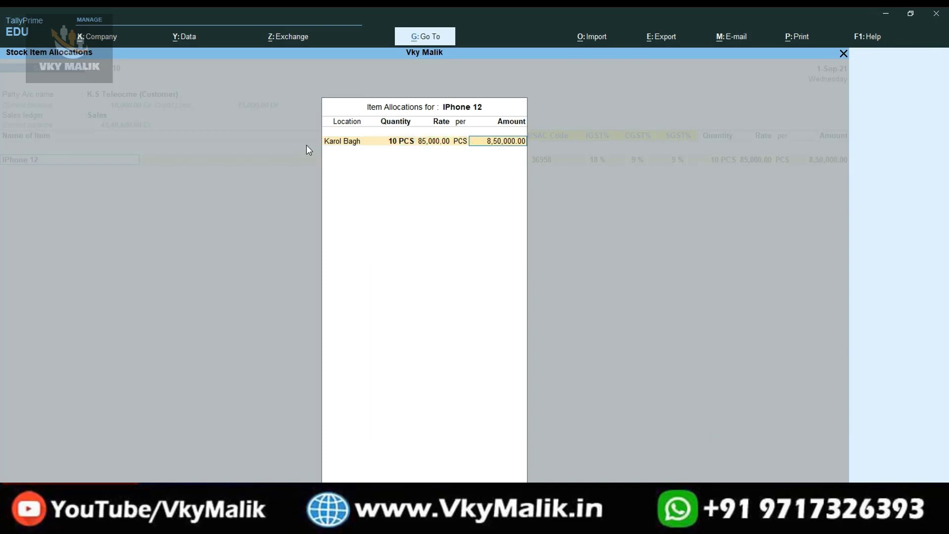
pyautogui.press('Return')
pyautogui.press('Return')
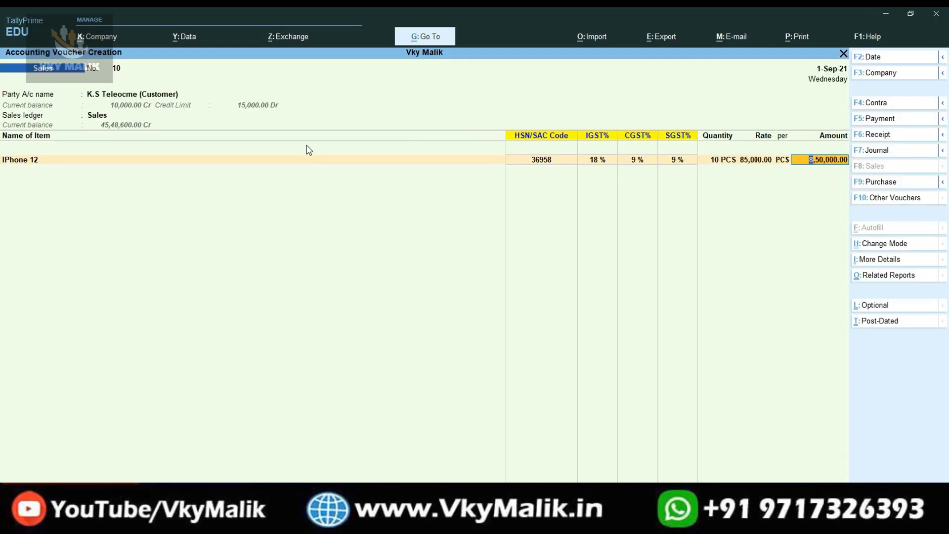
pyautogui.press('Return')
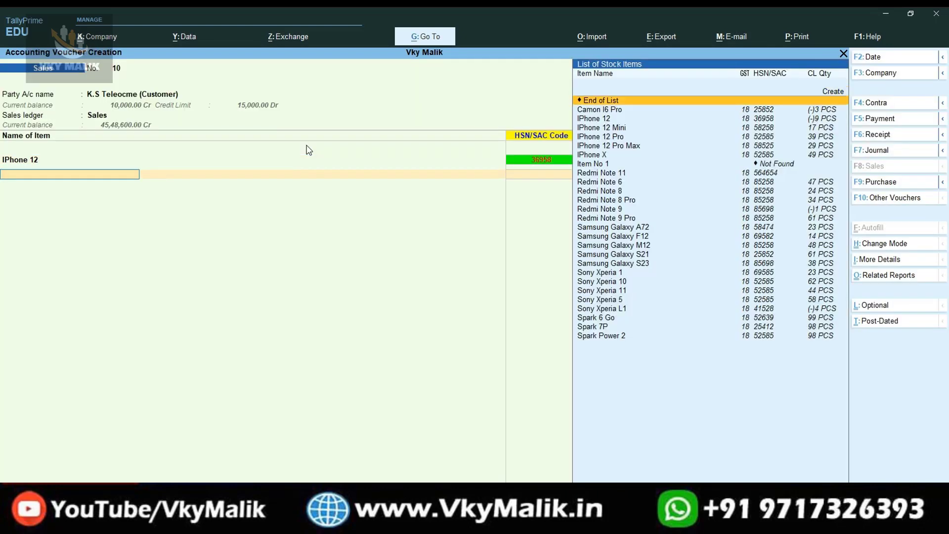
# Choose a second stock item for the sales voucher.
pyautogui.press('Down')
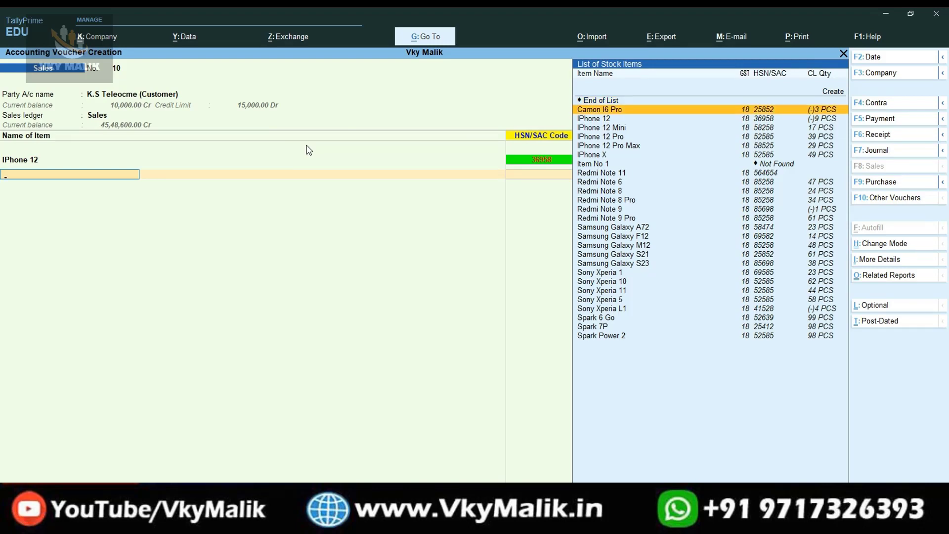